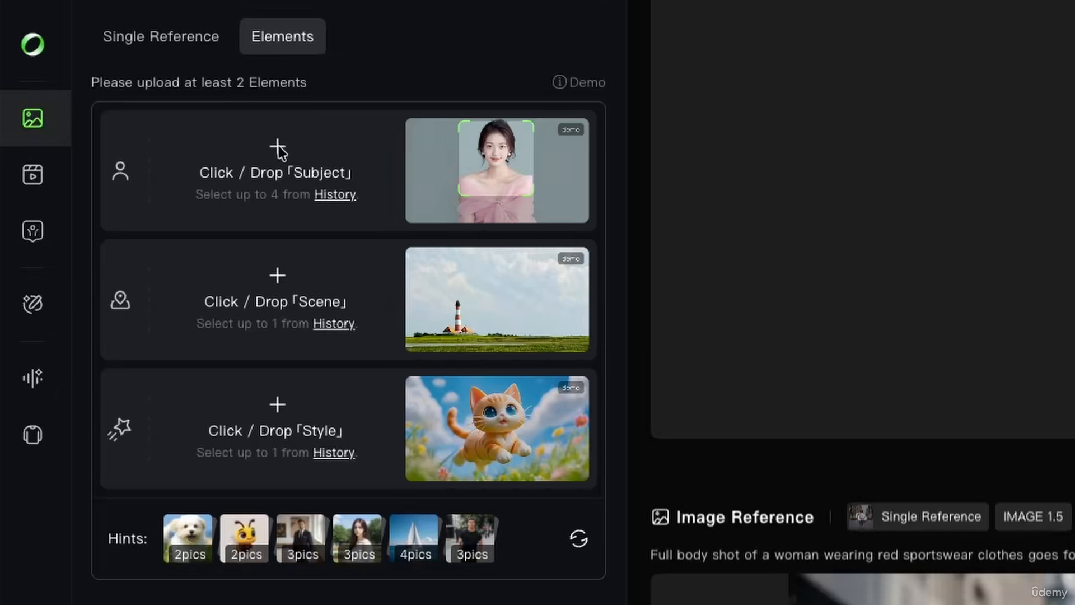
Step: Choose the history image of the woman in a trench coat on the city street with taxis as the subject element
click(336, 196)
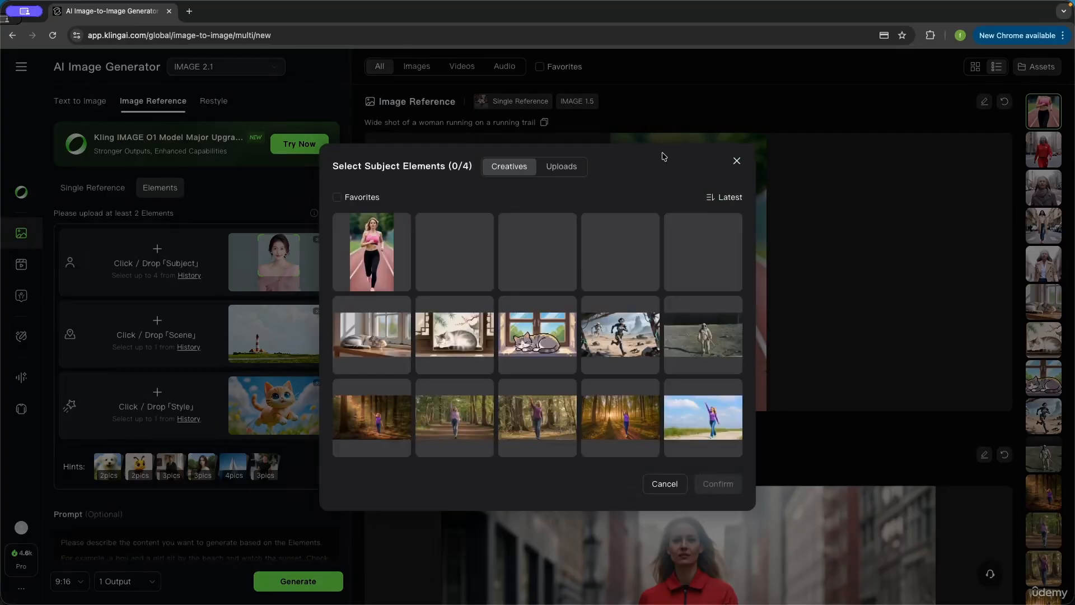
scroll(571, 367, down, 4)
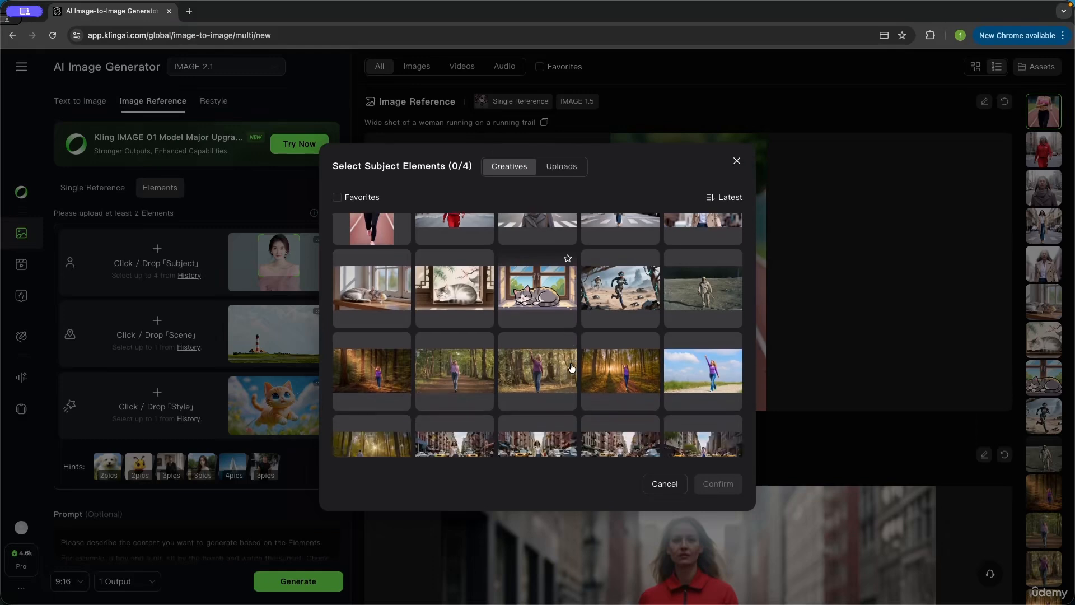
scroll(571, 368, up, 1)
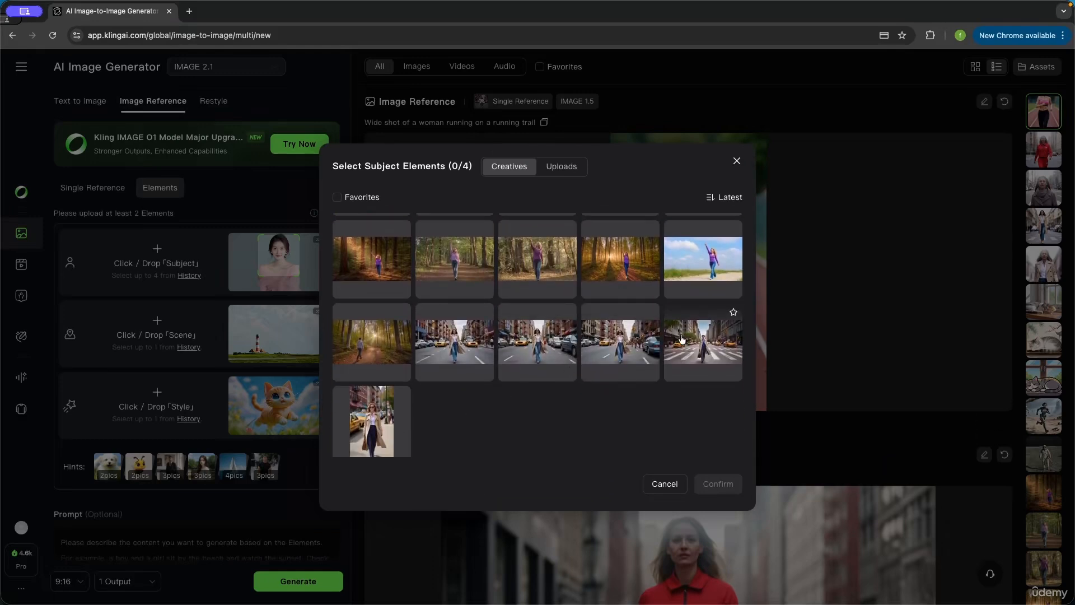
click(535, 353)
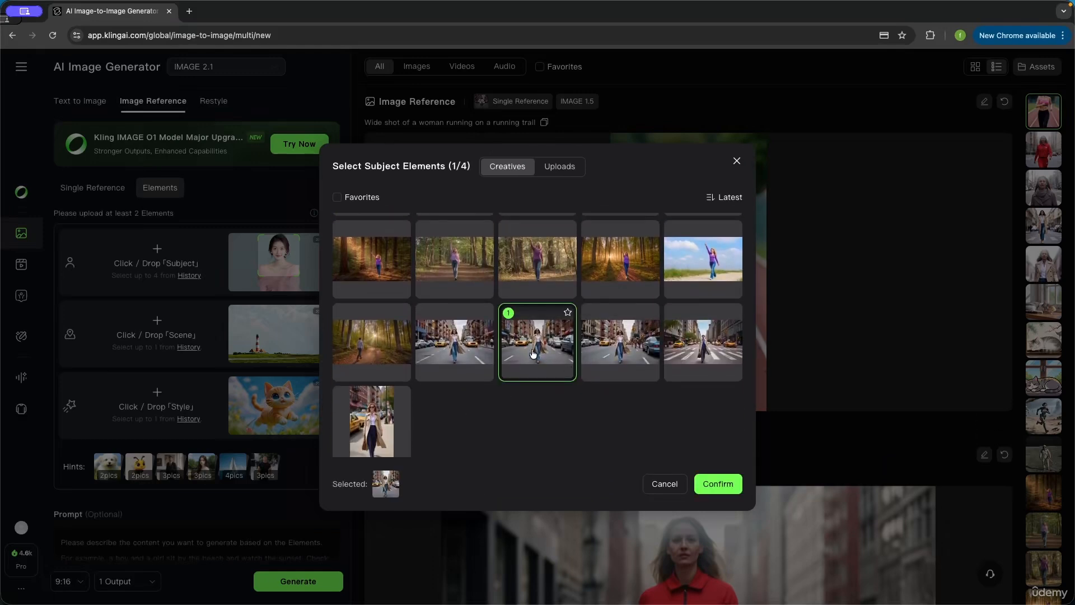
click(726, 486)
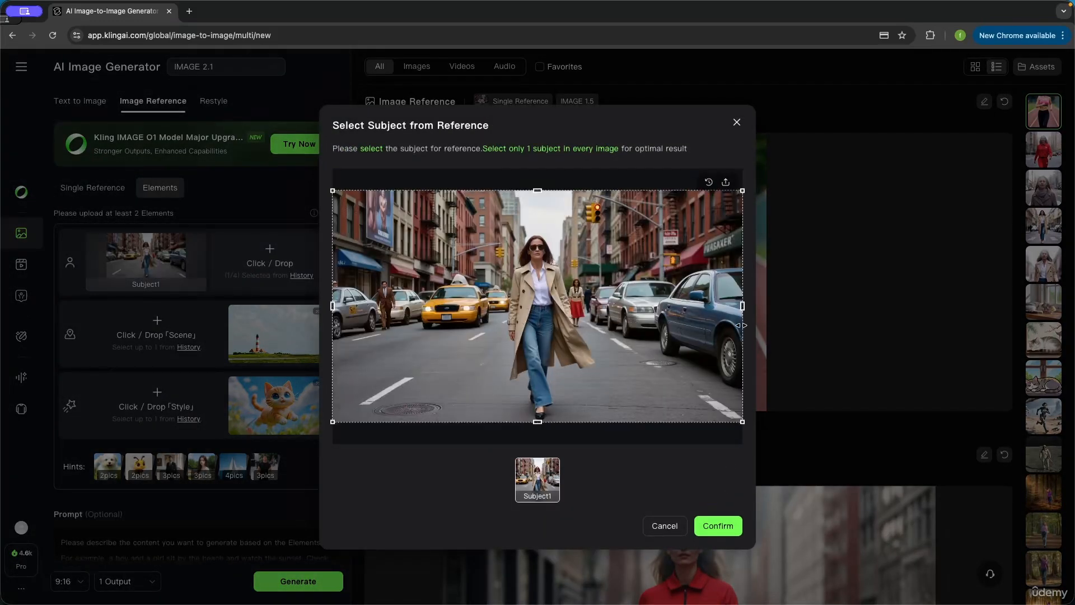
Step: Crop the subject reference tightly around the woman in the trench coat and confirm the selection
drag(742, 306, 583, 307)
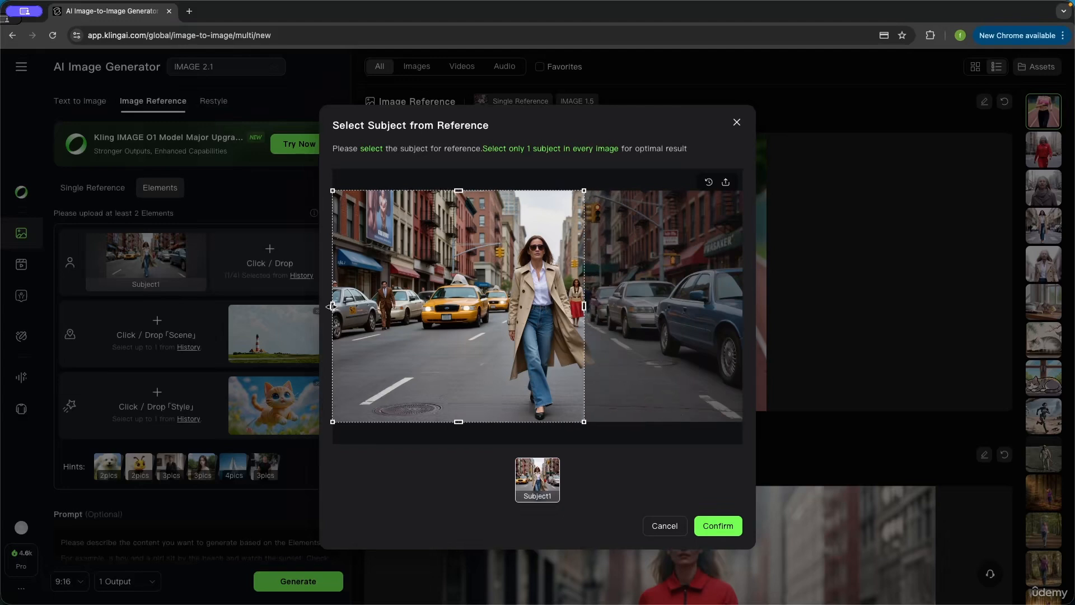
drag(332, 306, 503, 316)
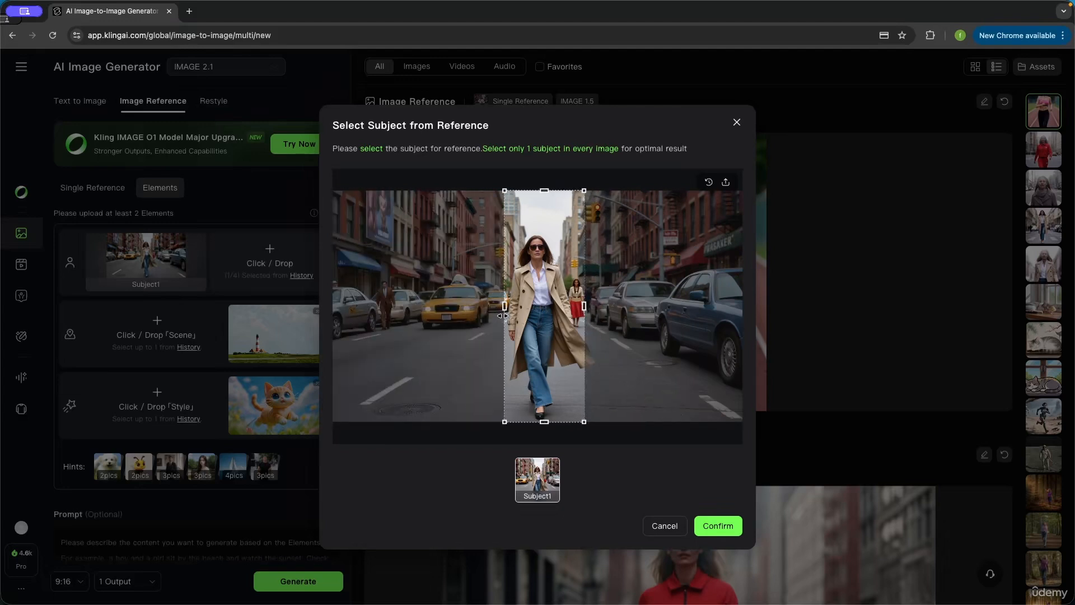
drag(546, 192, 557, 236)
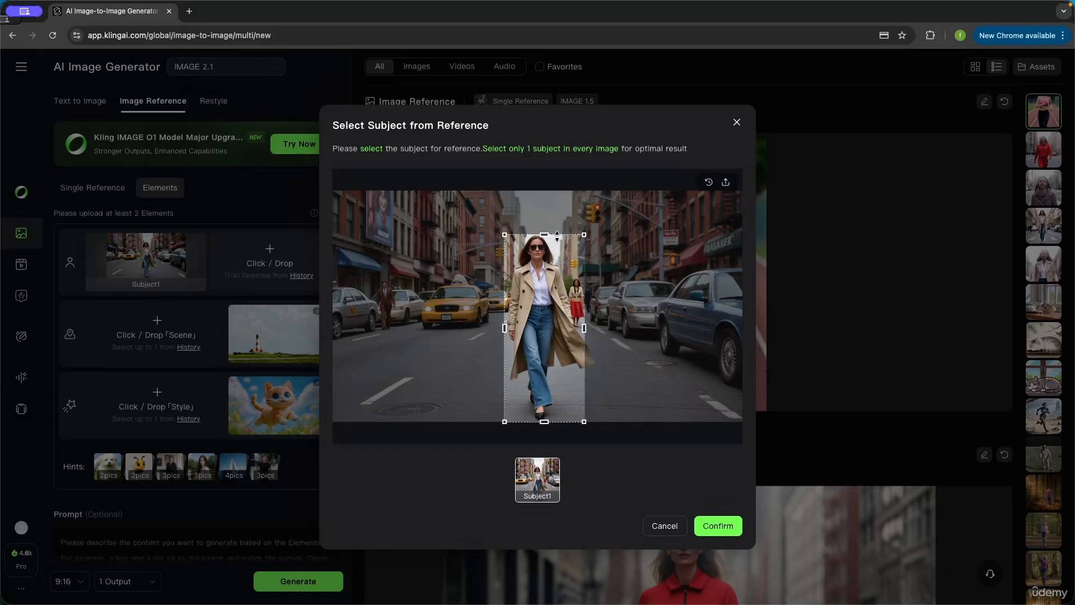
click(728, 525)
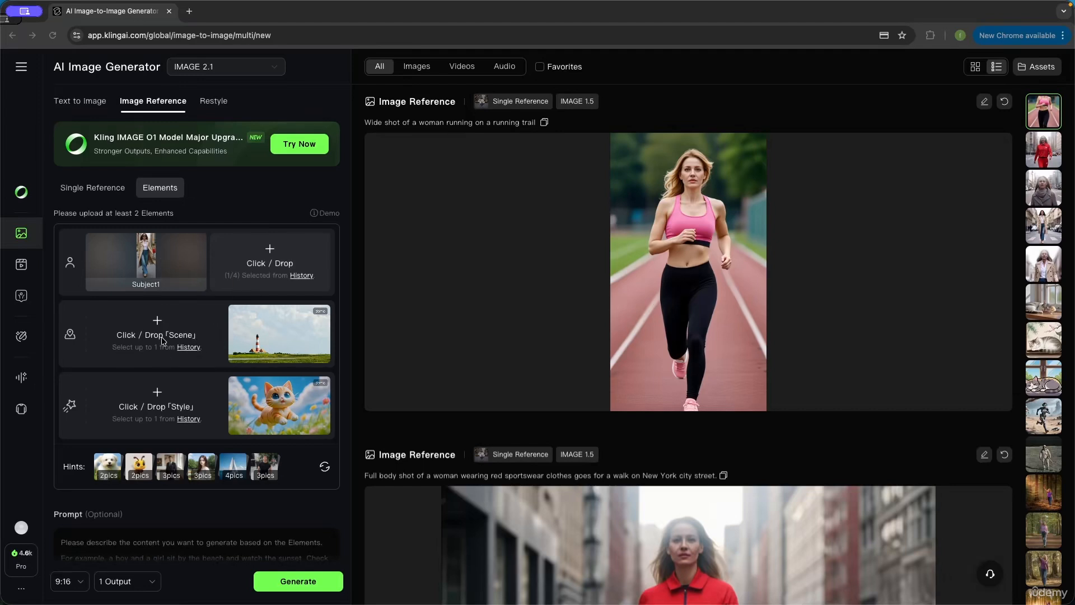
Step: Upload "08 running trail.jpeg" from the Resources folder as the scene element
click(157, 323)
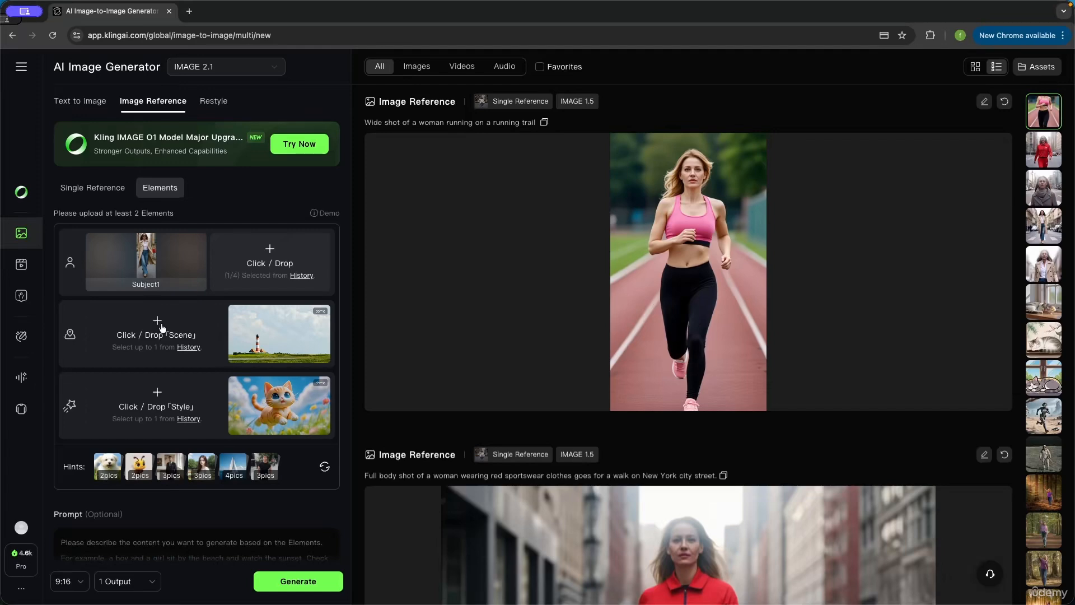
scroll(610, 313, left, 3)
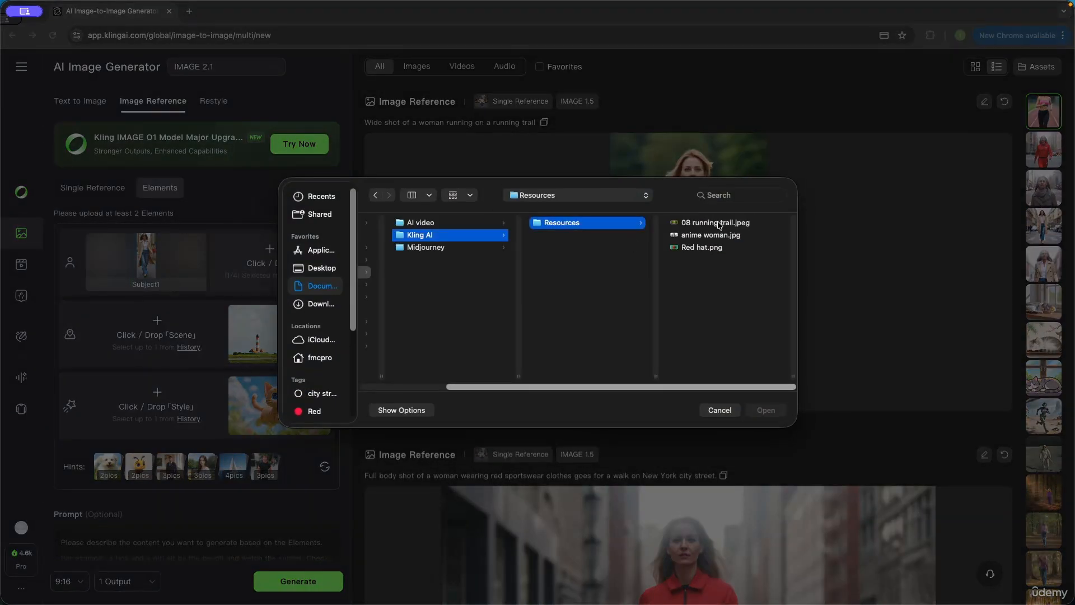
click(719, 223)
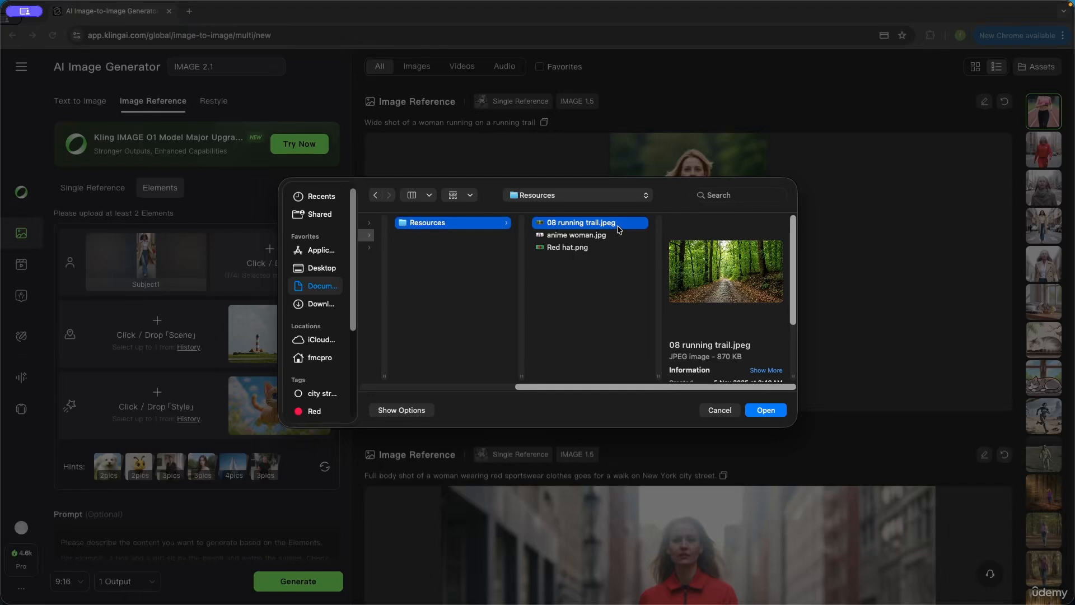
double_click(618, 223)
mouse_move(242, 350)
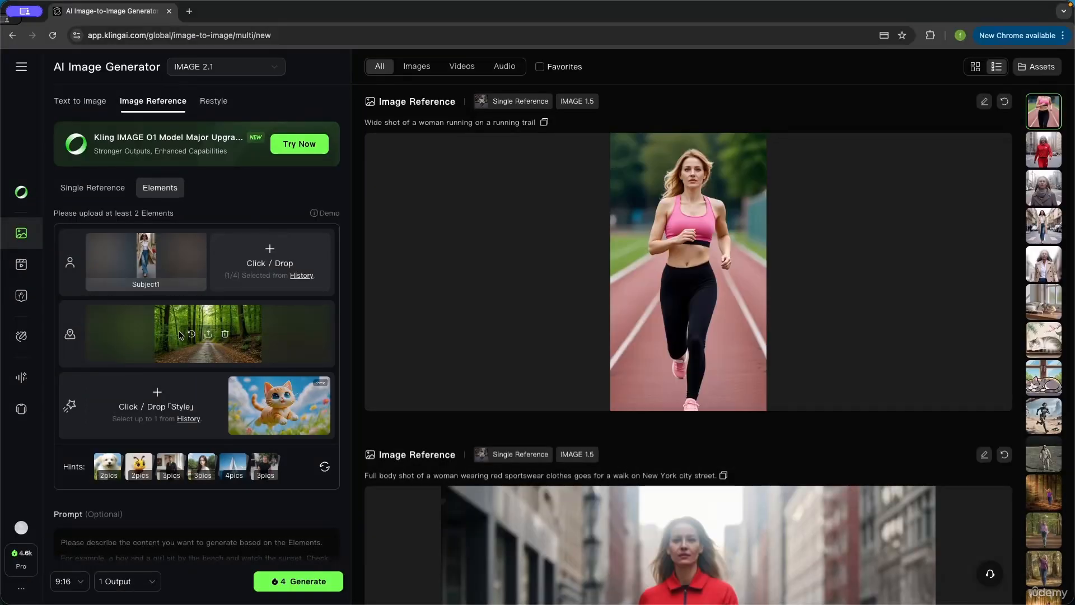
Step: Set the output aspect ratio to 16:9
scroll(191, 336, down, 3)
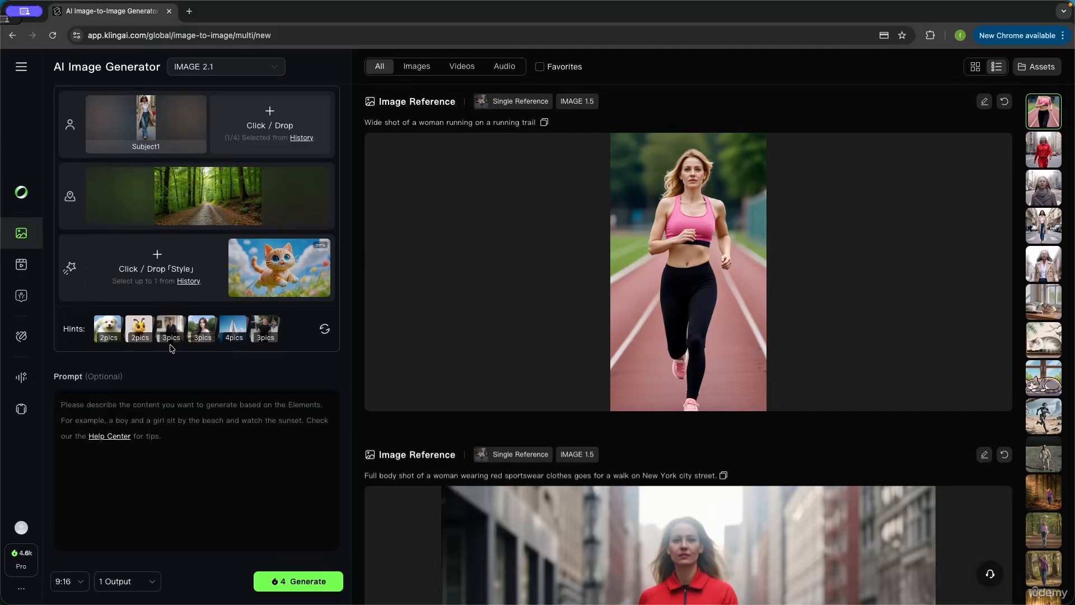
mouse_move(222, 222)
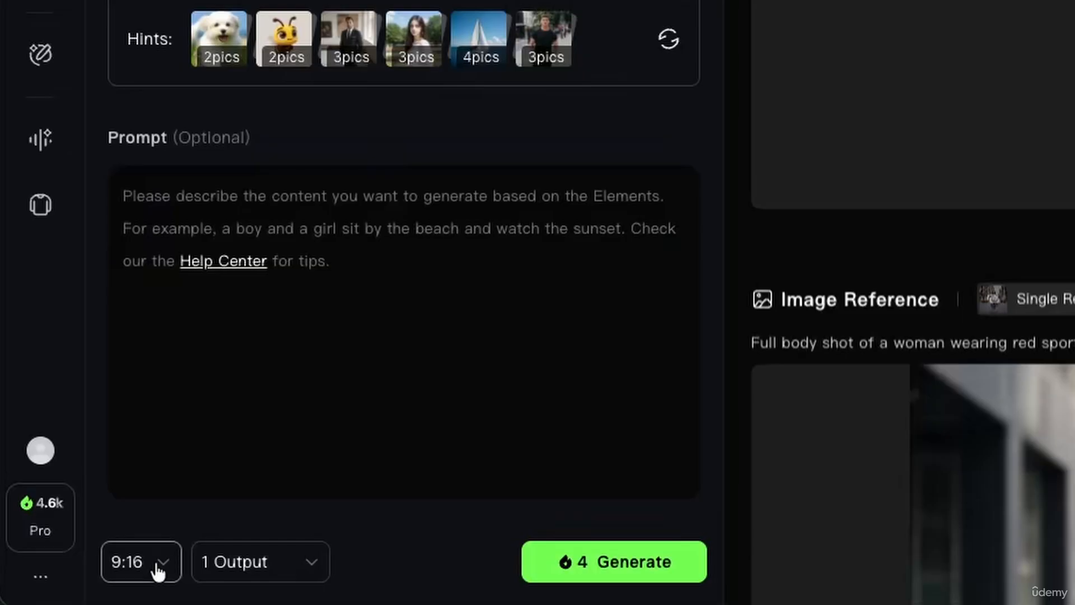
click(77, 584)
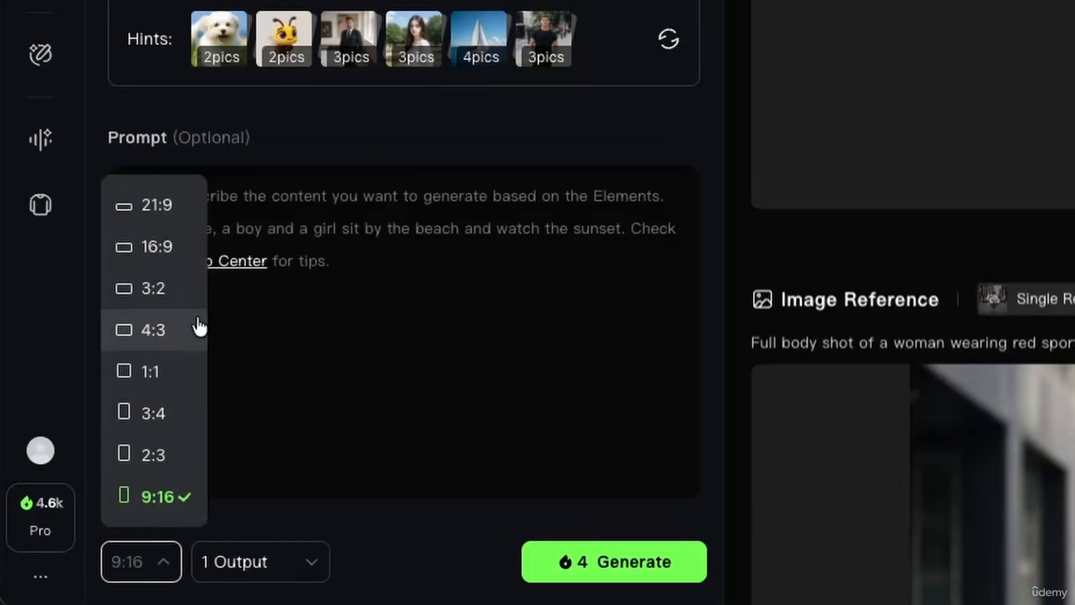
click(86, 428)
Step: Enter the prompt "Woman goes for a walk in the forest." and generate the image
click(278, 222)
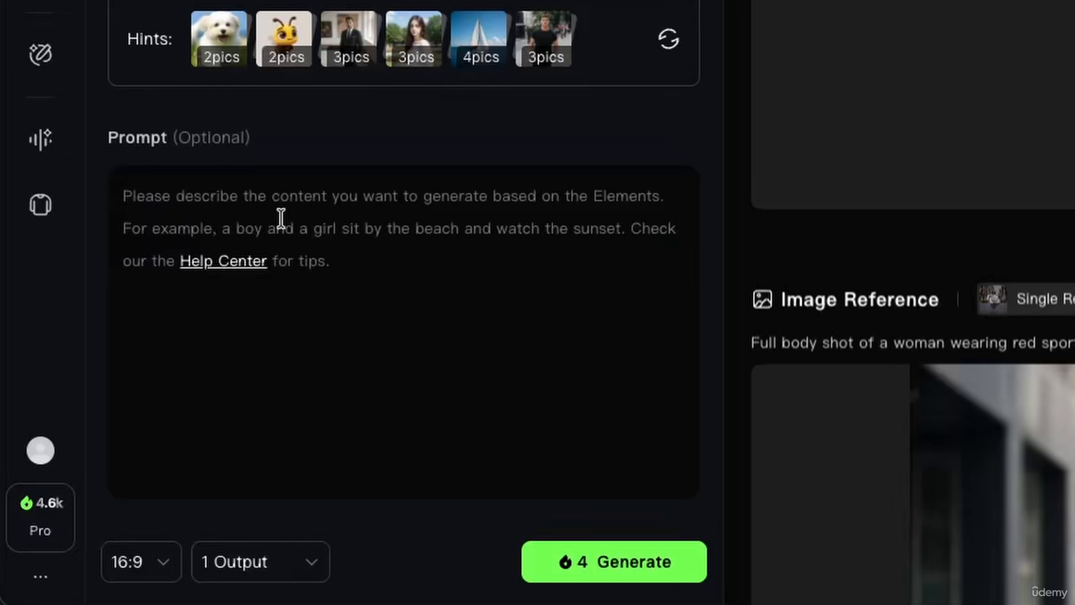
text(Woman goes for a walk in the forest)
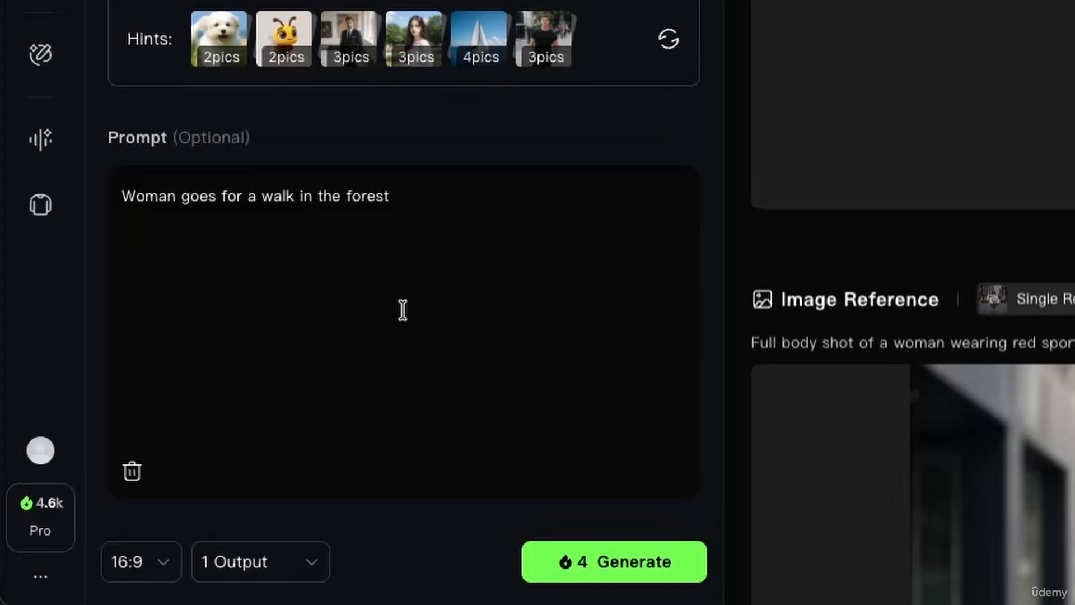
text(.)
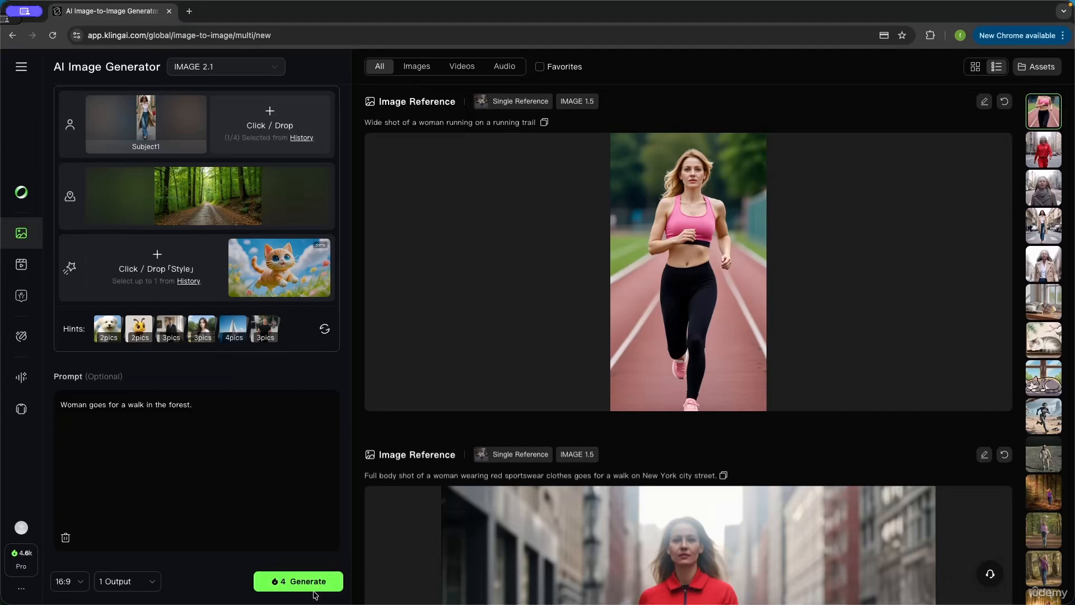
scroll(234, 503, up, 3)
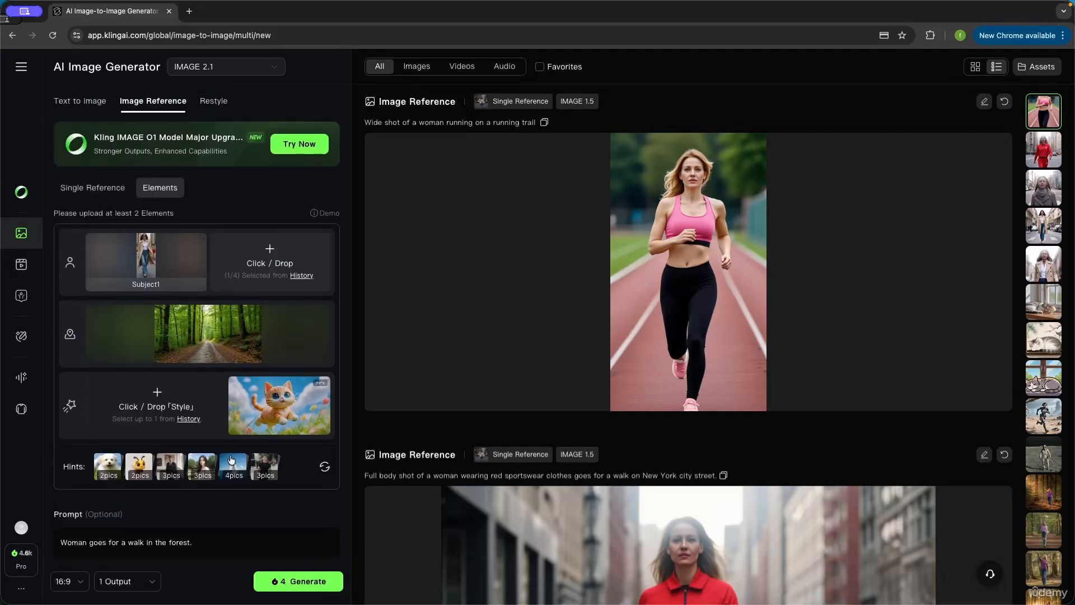
mouse_move(180, 330)
click(298, 581)
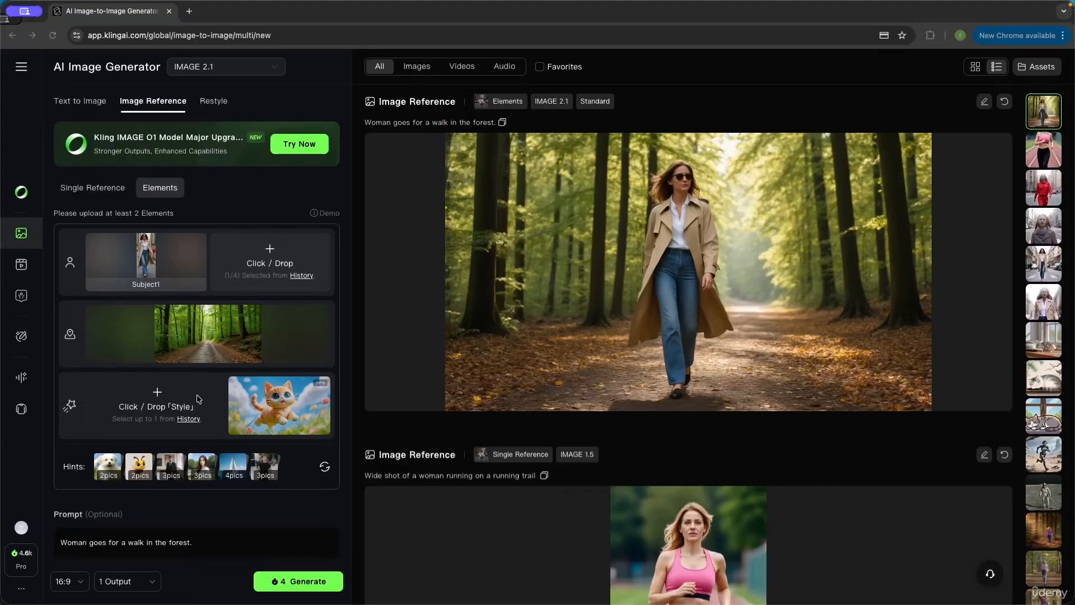
Step: Upload "anime woman.jpg" from the Resources folder as the style element
click(161, 405)
click(576, 235)
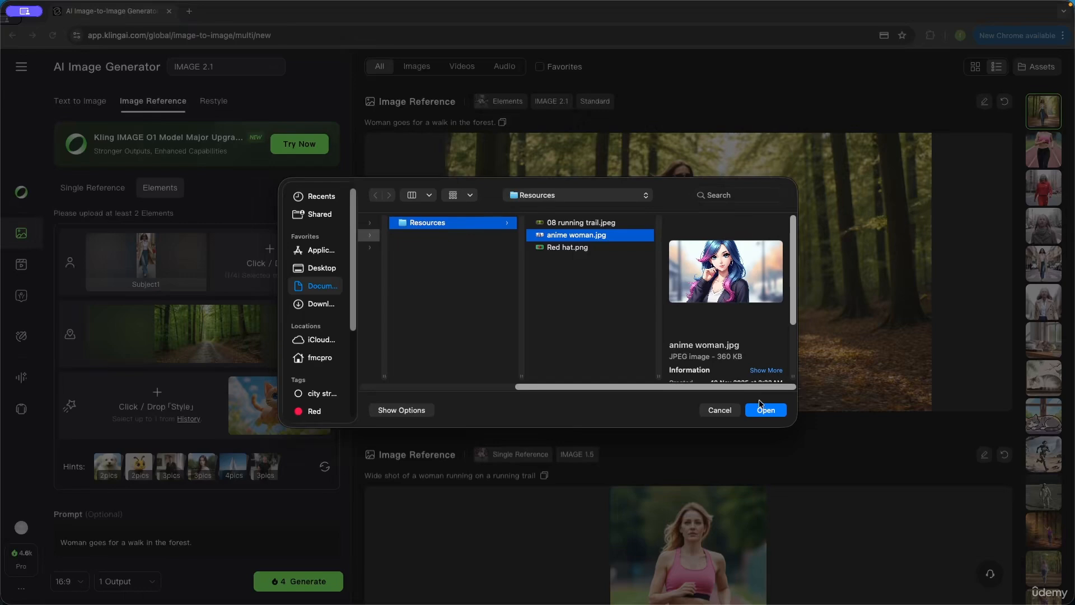
click(773, 411)
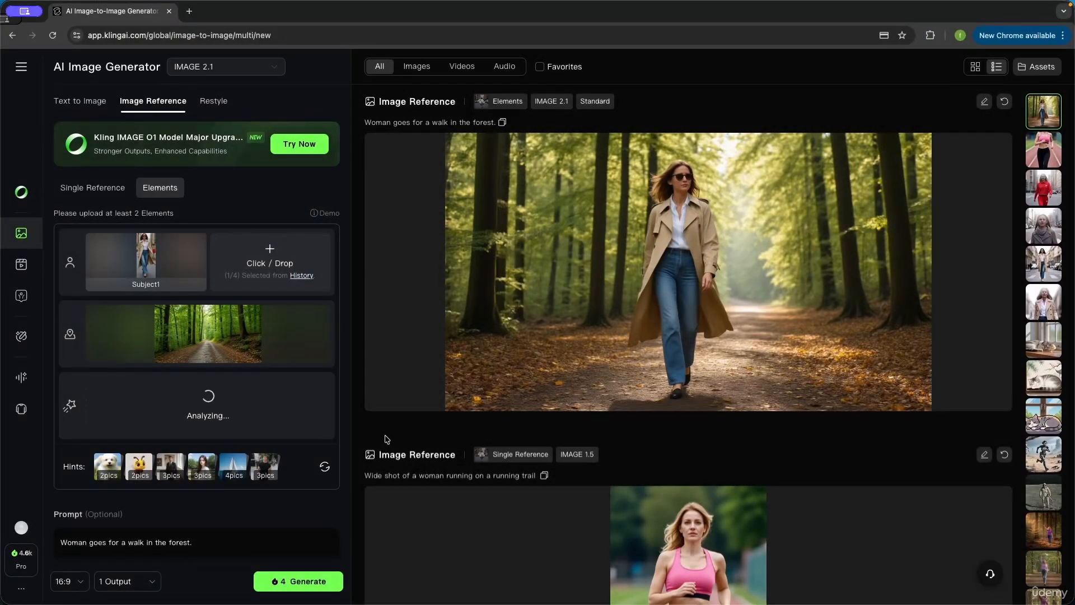
Step: Clear the prompt text and remove the anime woman image from the style element
scroll(289, 364, down, 2)
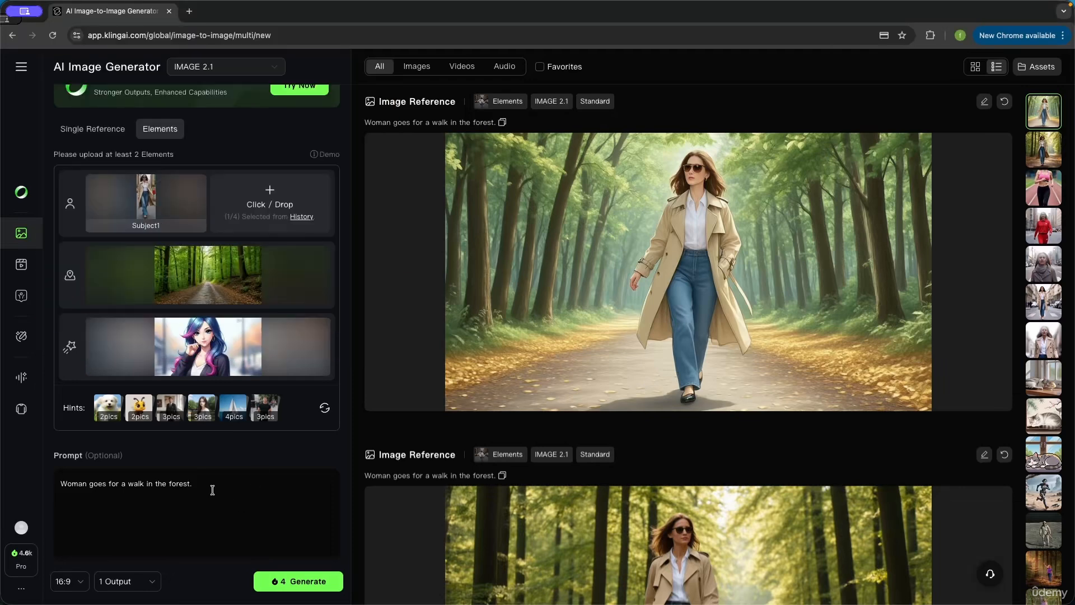
drag(212, 487, 48, 489)
key(BackSpace)
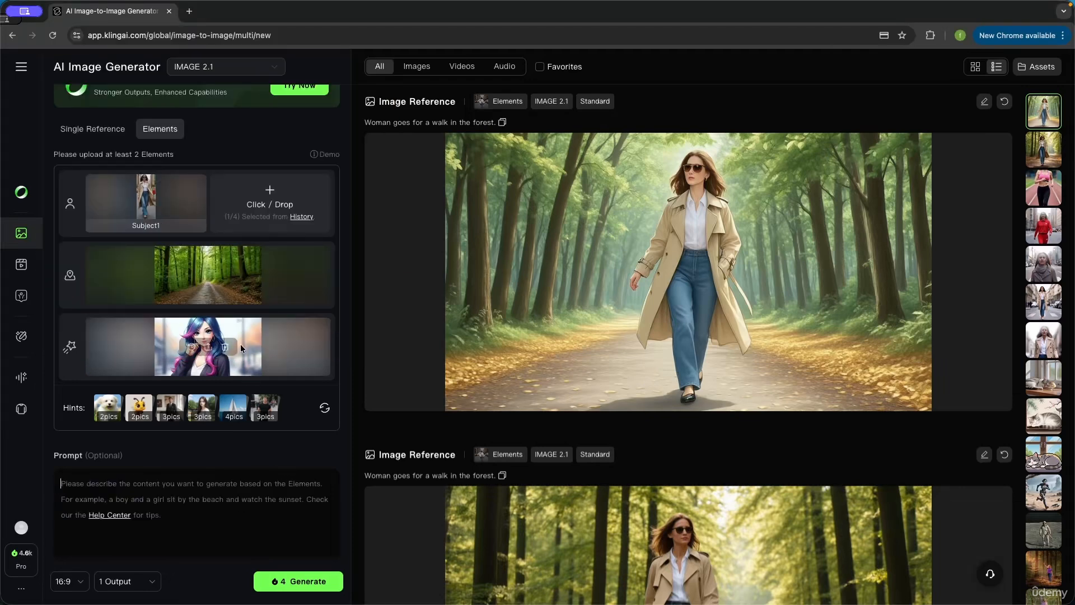
click(225, 352)
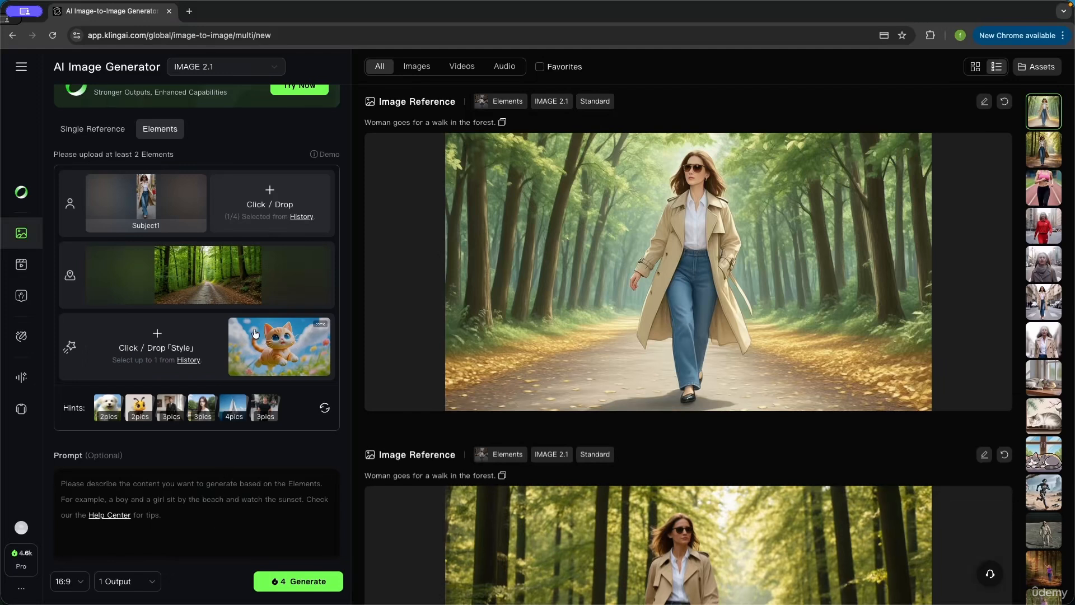
Step: Add the history image of the astronaut standing on the moon as a second subject element
mouse_move(163, 209)
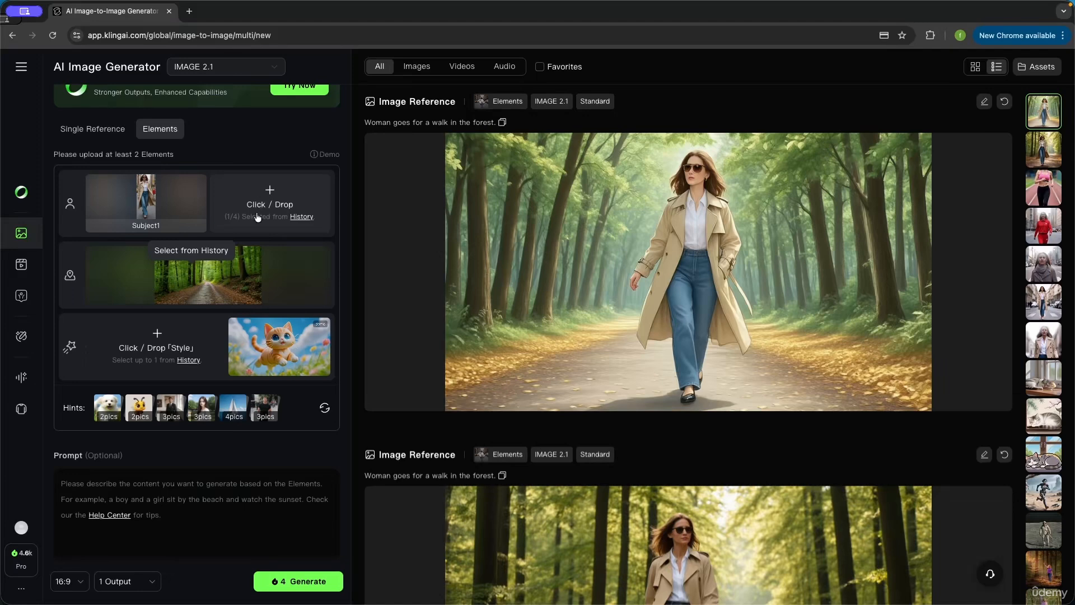
mouse_move(220, 286)
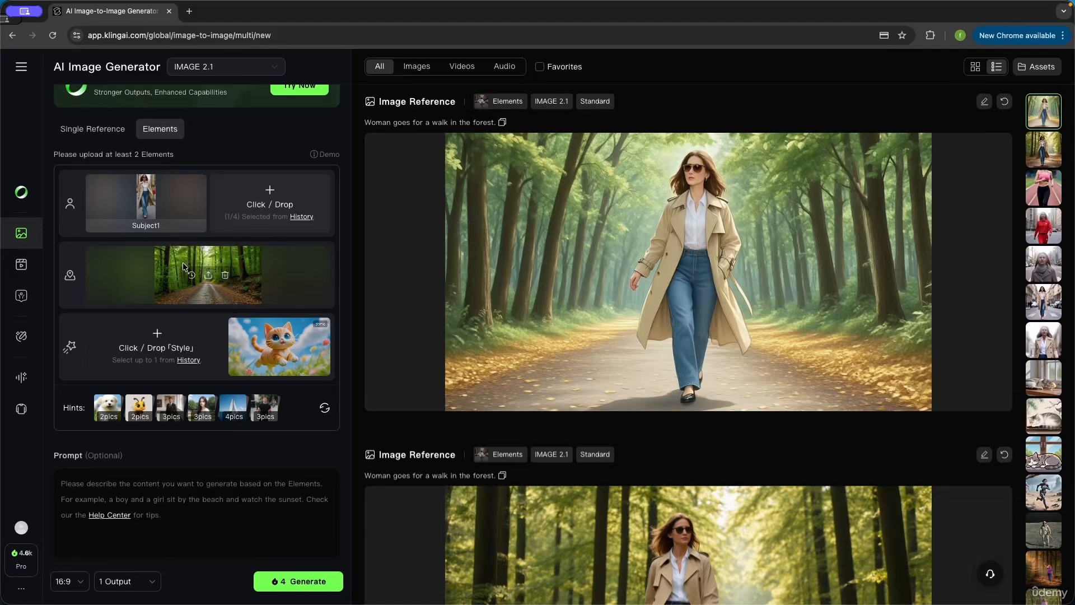
click(301, 217)
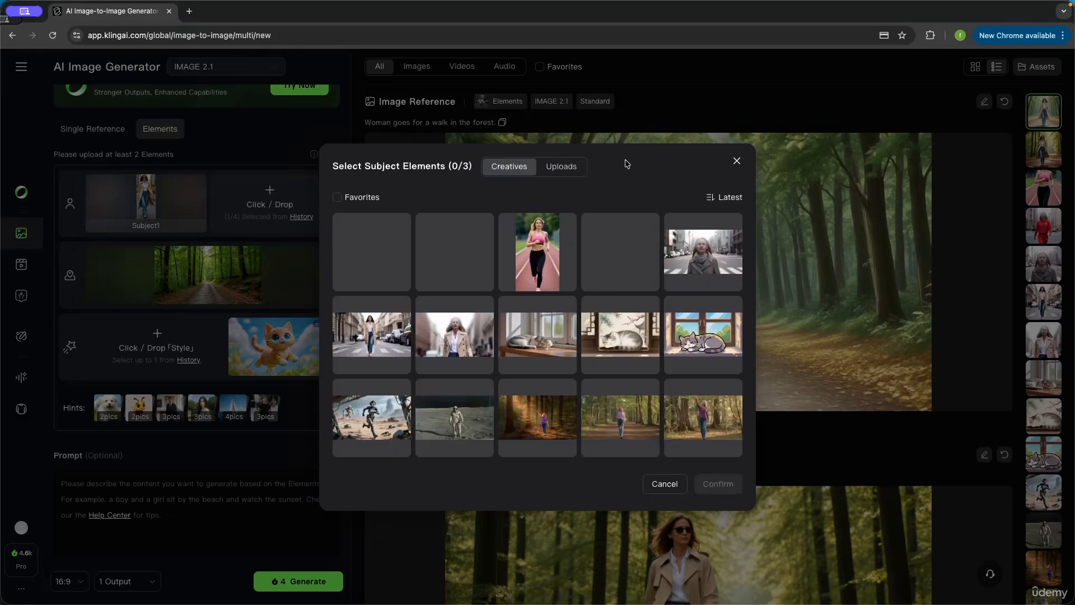
scroll(609, 302, down, 3)
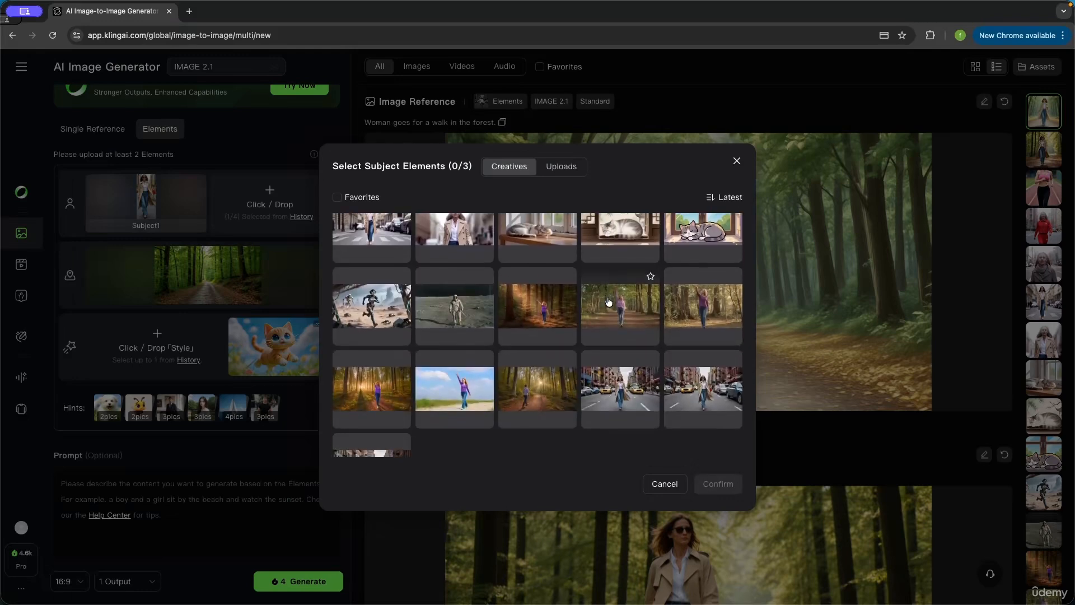
scroll(560, 367, down, 2)
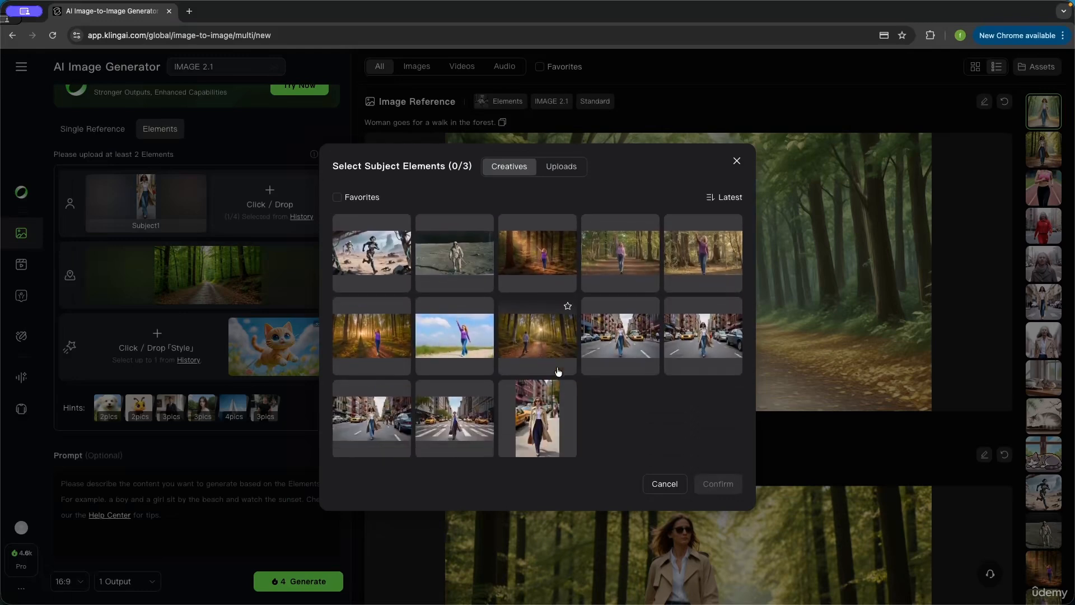
scroll(559, 371, up, 3)
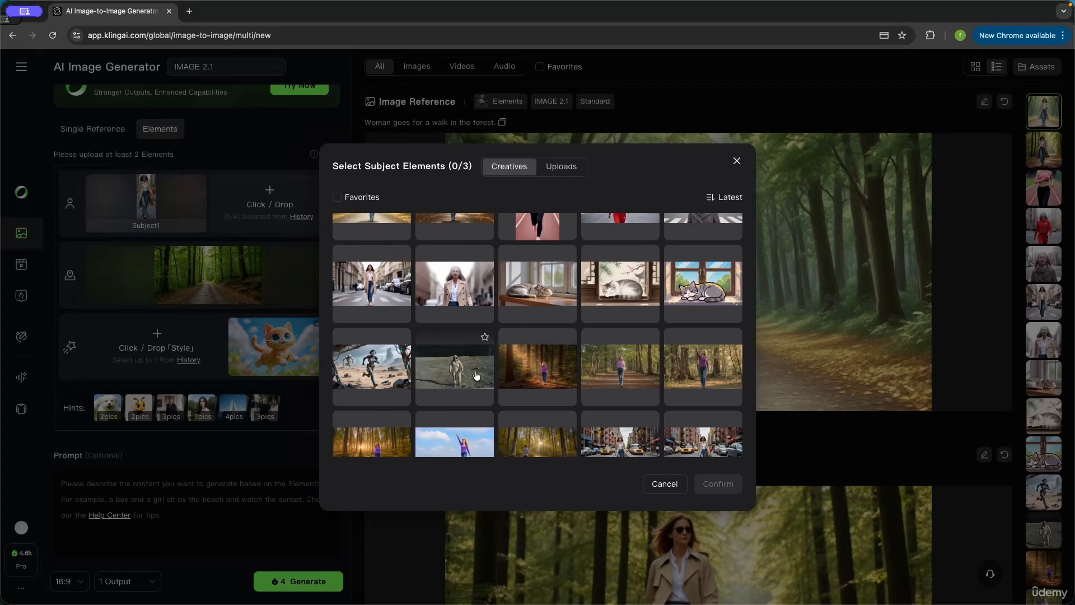
click(477, 375)
click(719, 485)
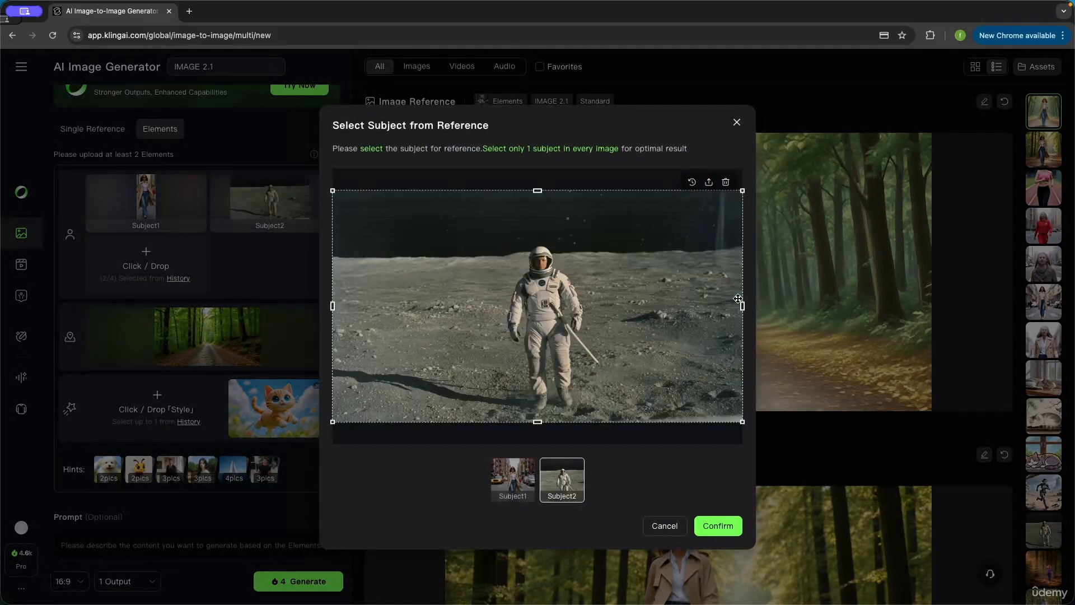
Step: Crop the second subject's reference tightly around the astronaut on all four sides
drag(743, 307, 590, 292)
drag(333, 305, 503, 333)
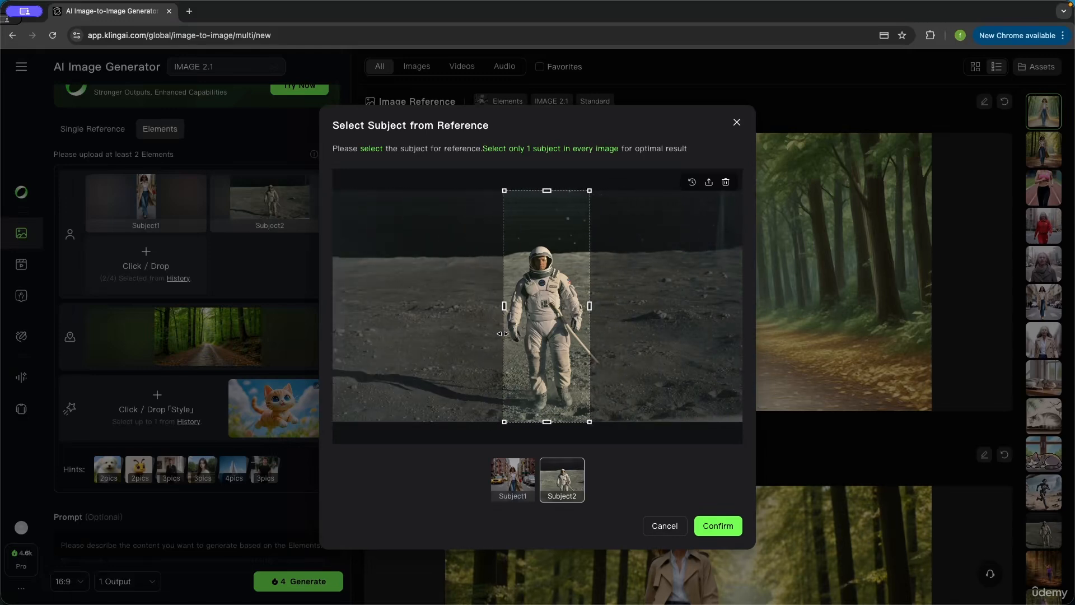
drag(547, 191, 549, 240)
drag(547, 421, 547, 412)
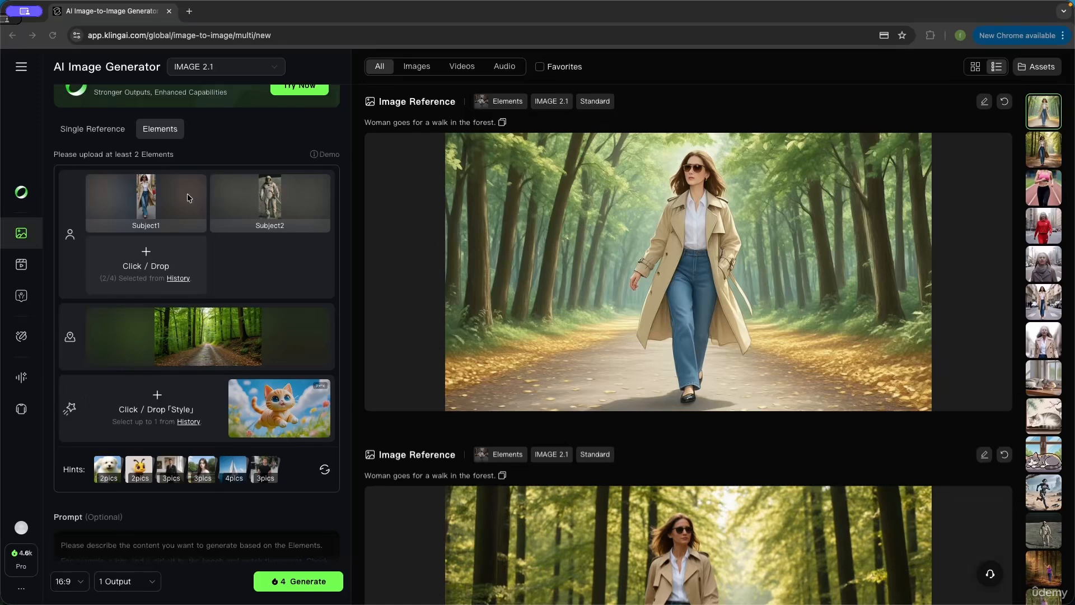
Step: Enter the prompt "An astronaut and a woman stroll together on a forest, their joined hands glowing in golden sunlight." and generate one 16:9 image
scroll(208, 329, down, 3)
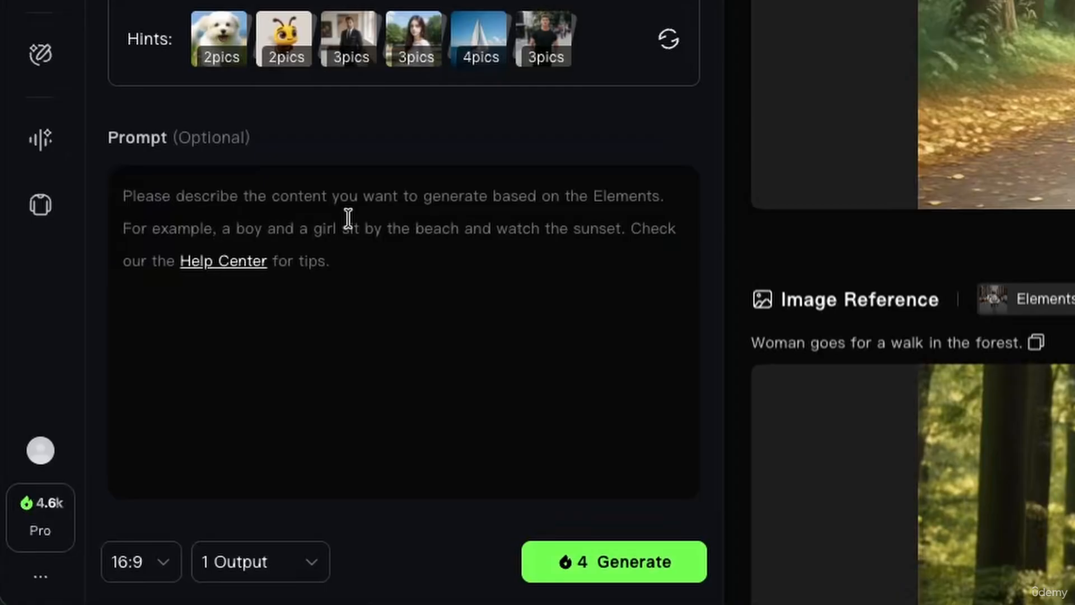
text(An astronaut and a woman stroll together on a forest, their joined hands glowing in golden sunlight.)
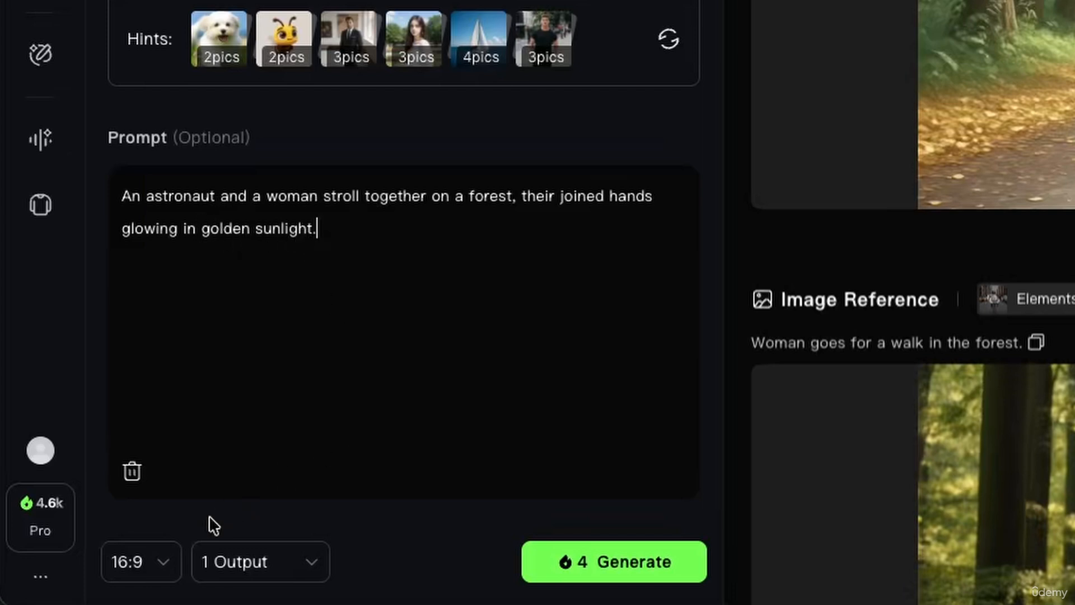
click(144, 563)
click(447, 295)
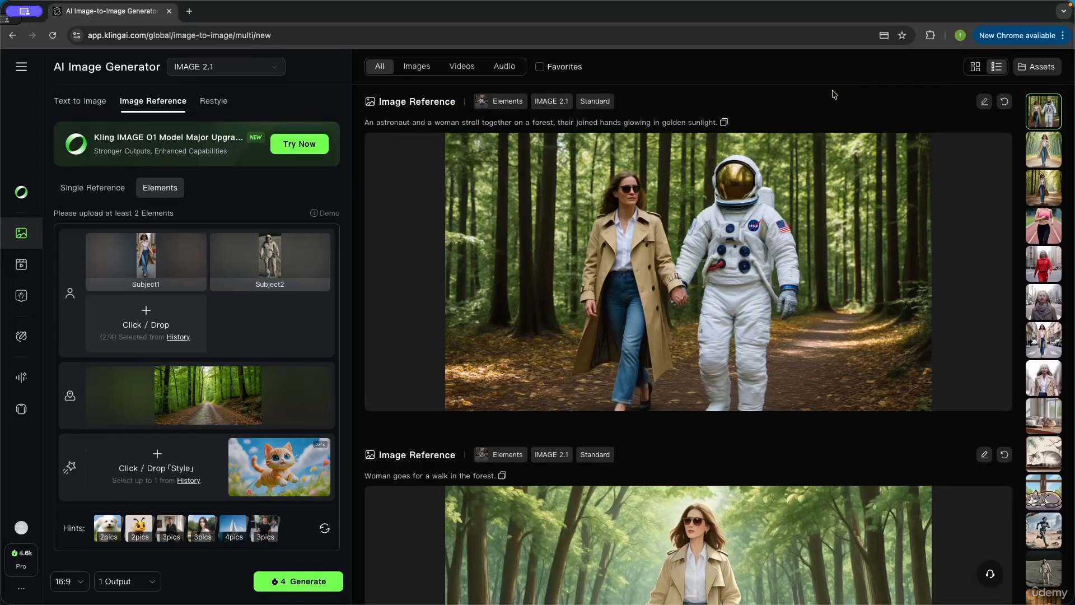
Step: Compare the newly generated image of the woman and astronaut with the prompt text and the two subject references
mouse_move(835, 162)
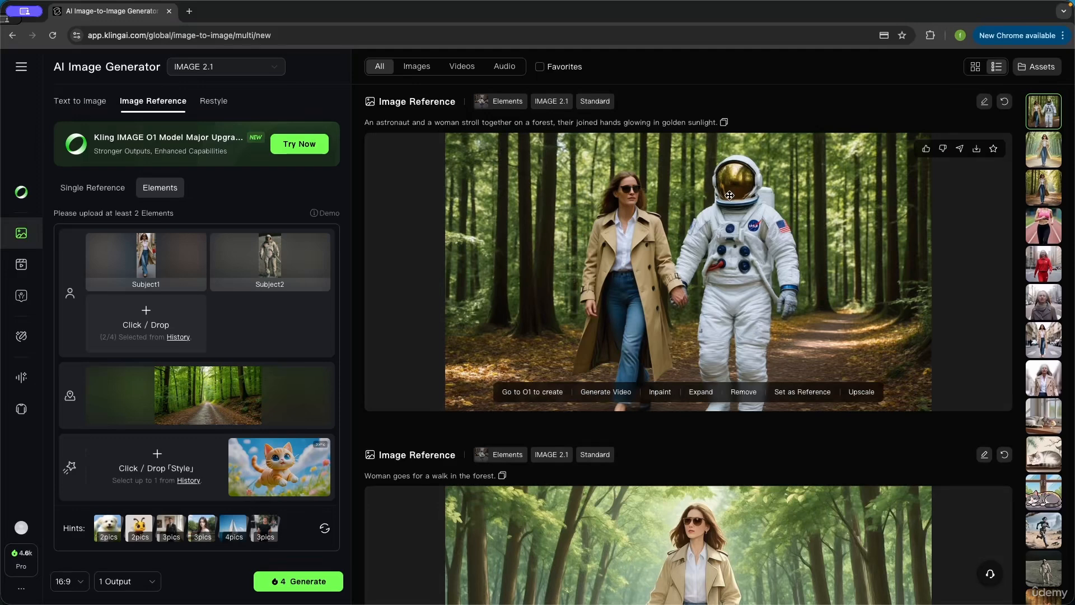
click(1051, 581)
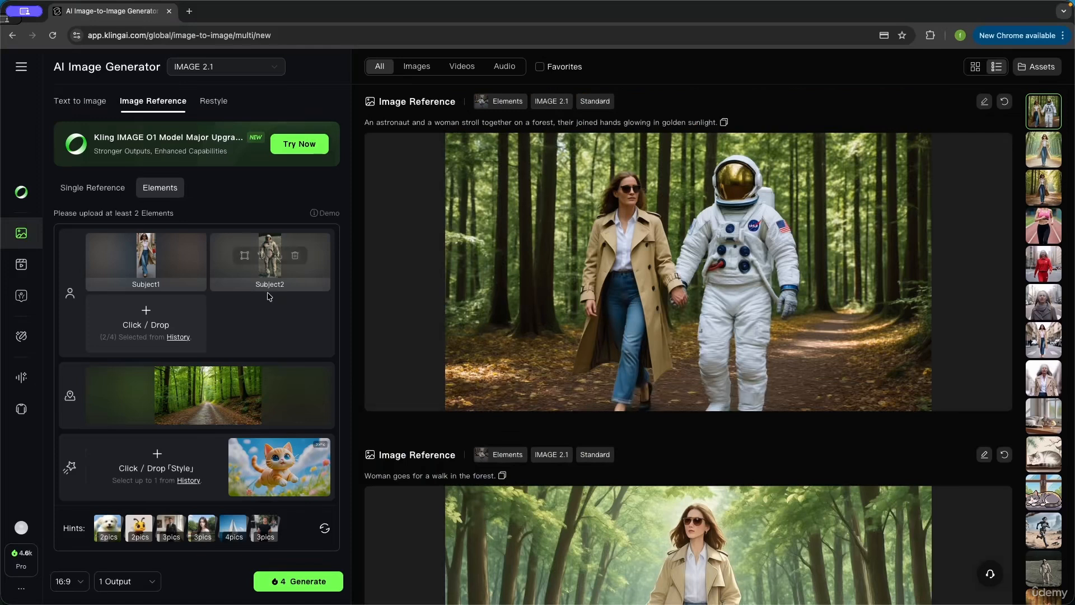
scroll(251, 304, down, 3)
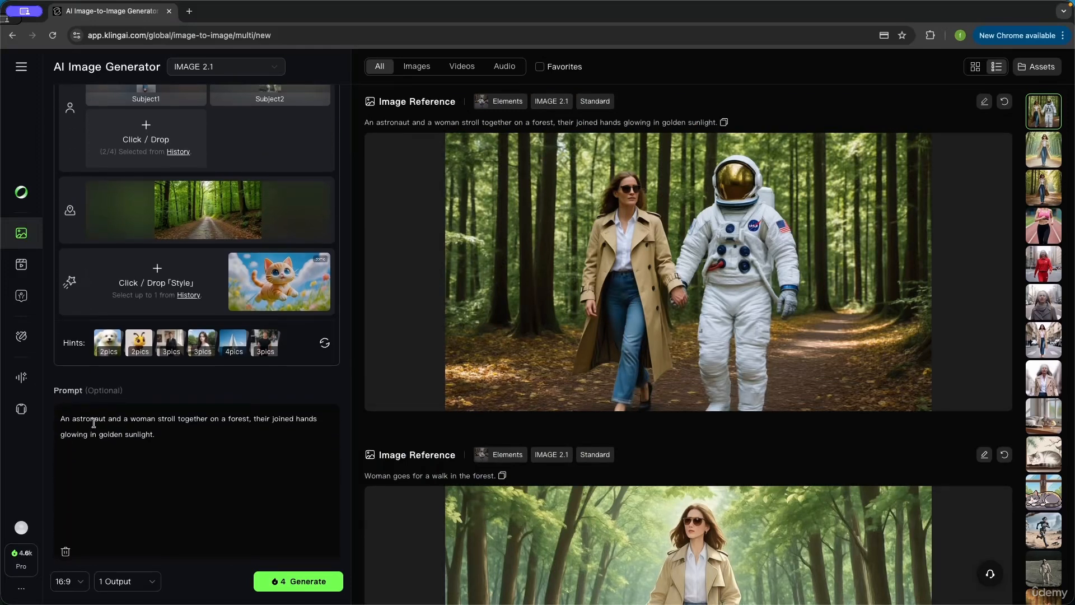
double_click(94, 421)
scroll(265, 431, up, 3)
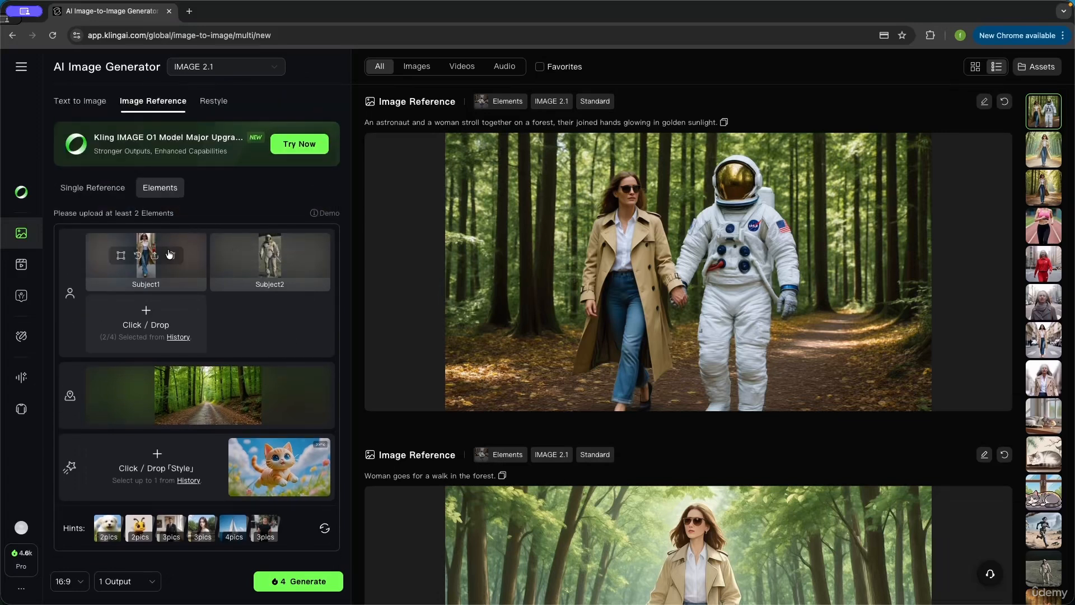
mouse_move(577, 246)
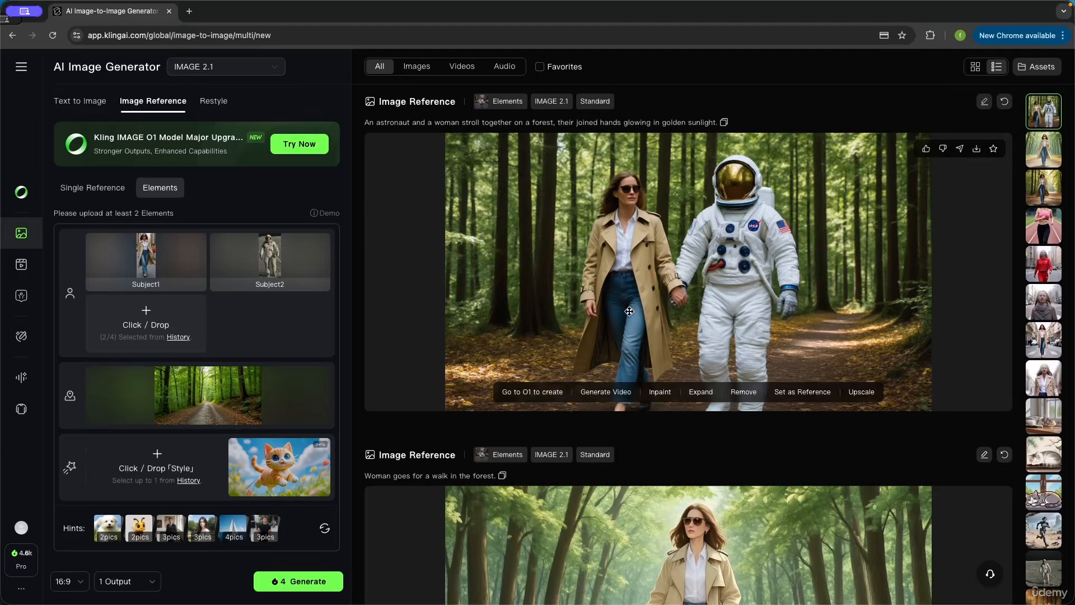